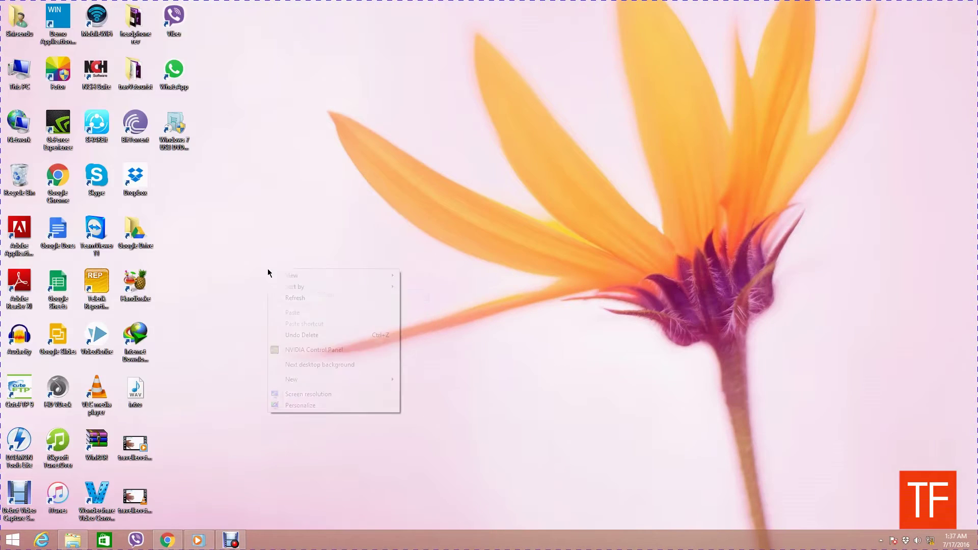
# - Refresh the Windows desktop and launch Audacity from its desktop shortcut
pyautogui.click(275, 297)
pyautogui.rightClick(239, 250)
pyautogui.click(250, 279)
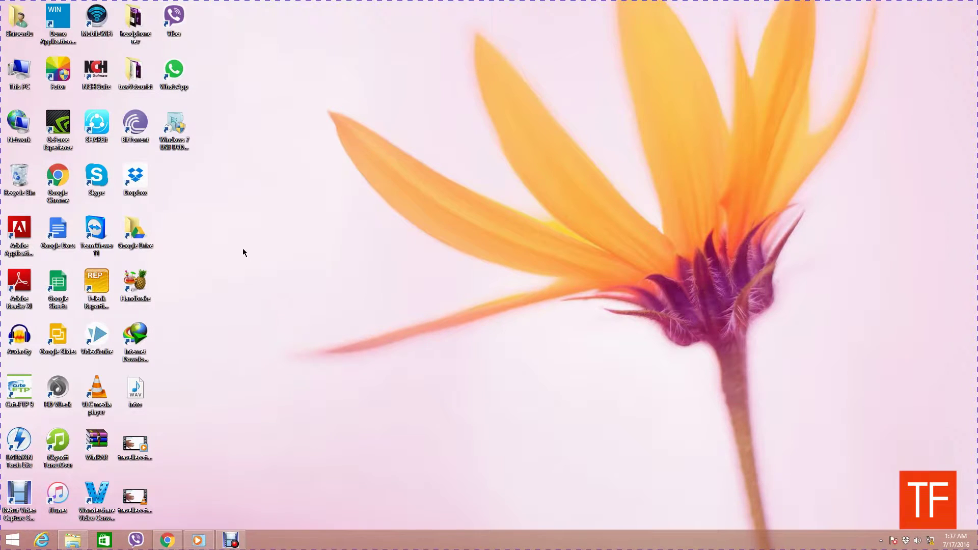
pyautogui.press('a')
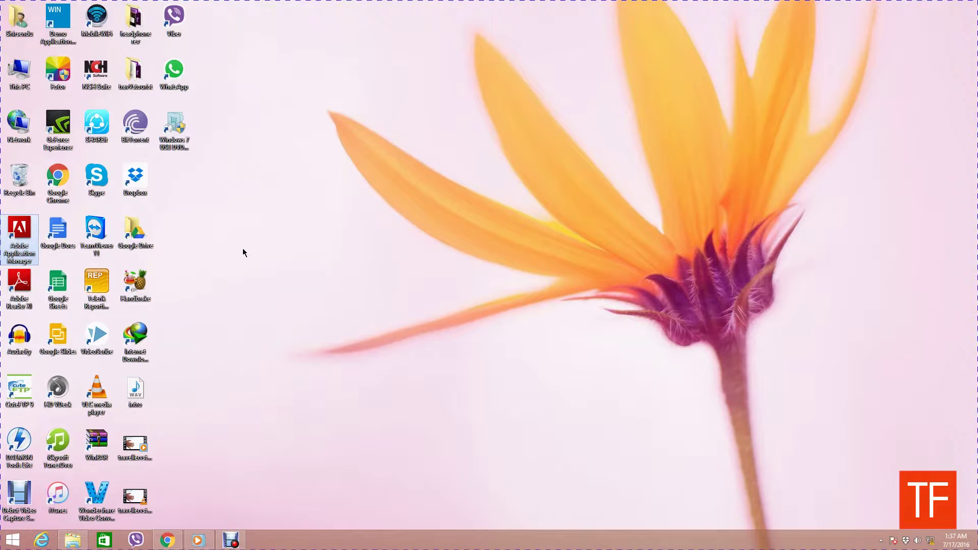
pyautogui.press('a')
pyautogui.press('a')
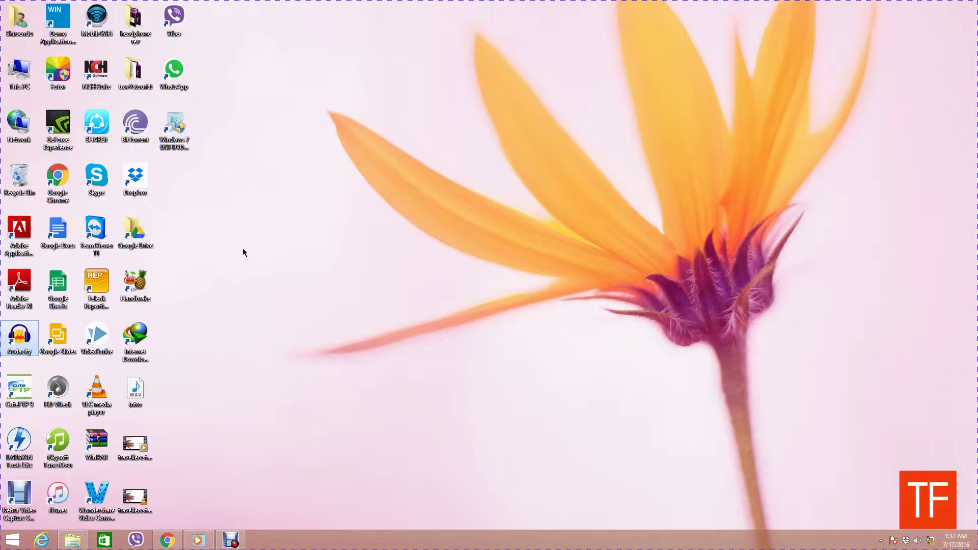
pyautogui.press('Return')
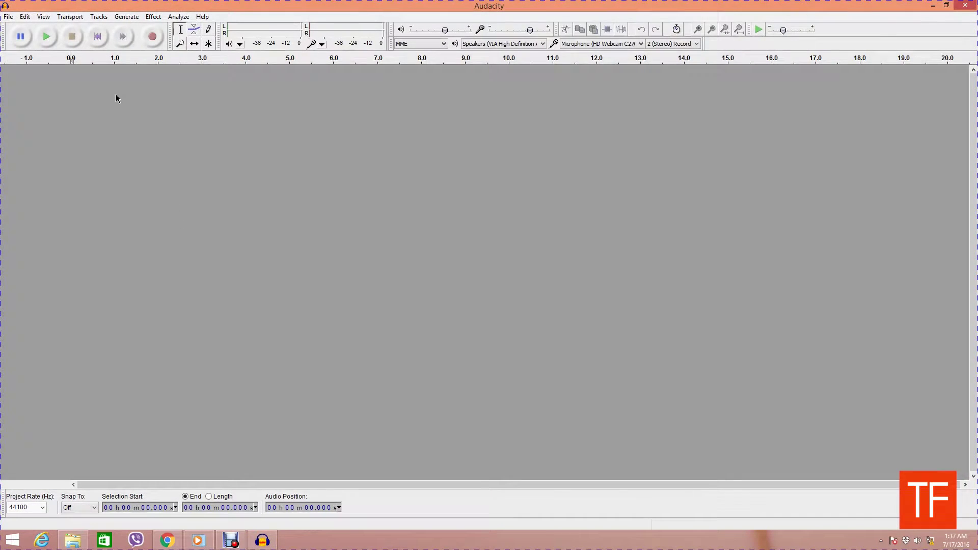
# - Import the intro WAV file from the Desktop, confirming the import of a copy
pyautogui.click(13, 18)
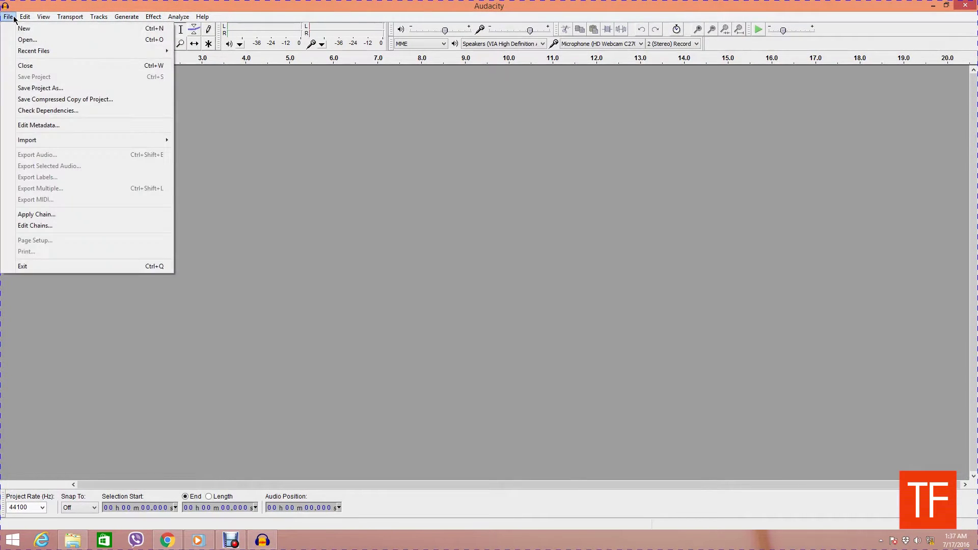
pyautogui.click(24, 40)
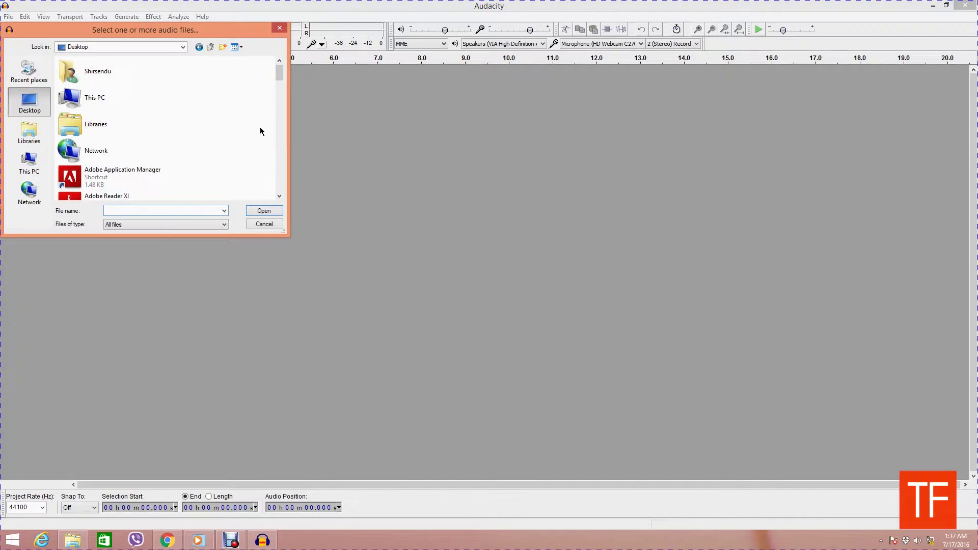
pyautogui.scroll(-5, 259, 131)
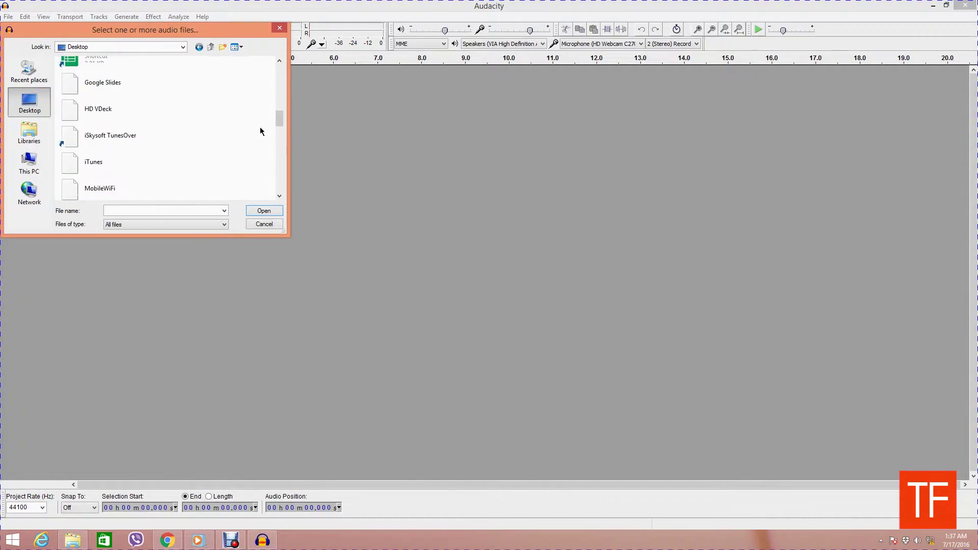
pyautogui.scroll(-10, 260, 131)
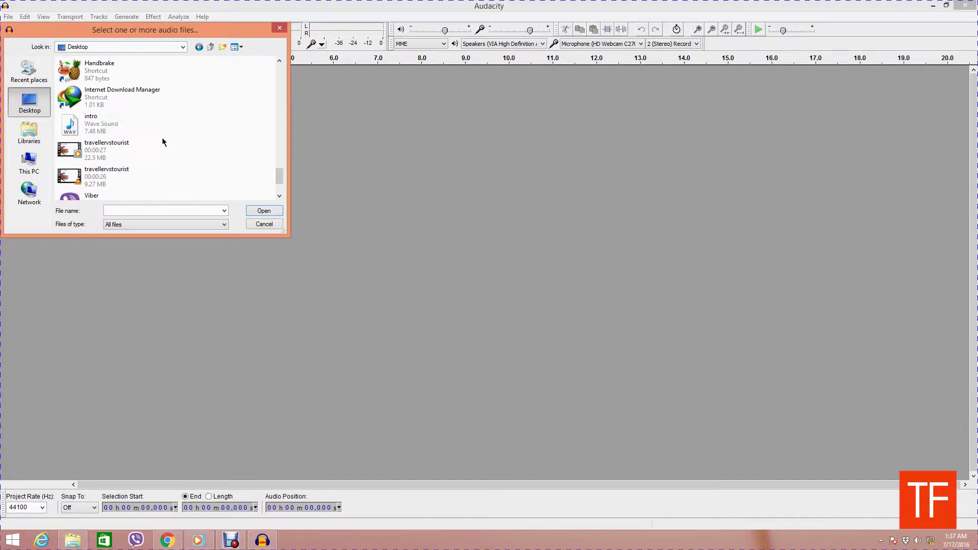
pyautogui.click(122, 125)
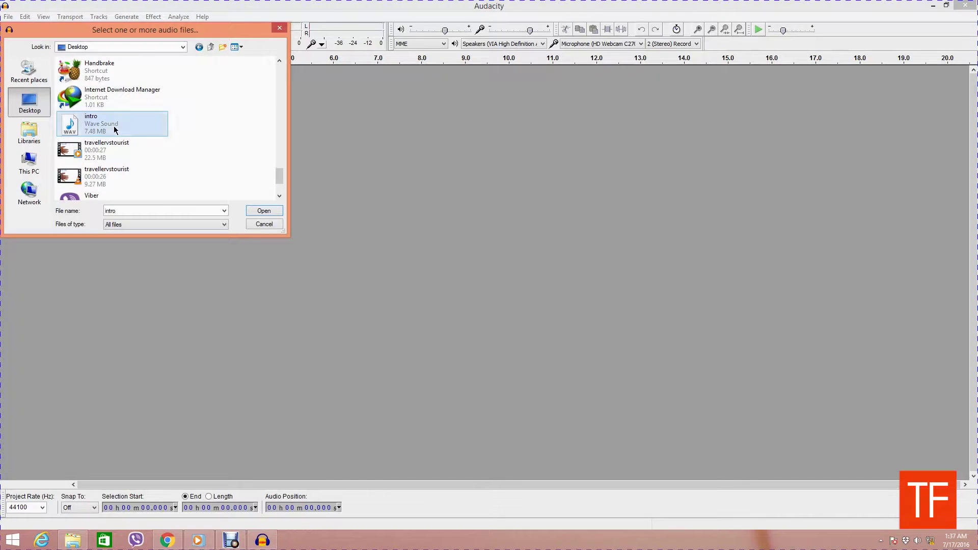
pyautogui.click(264, 210)
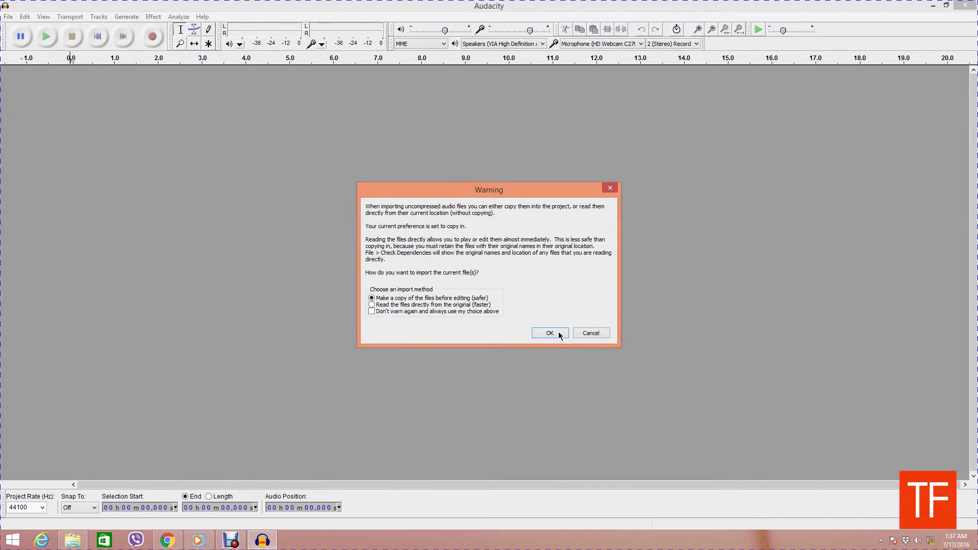
pyautogui.click(550, 333)
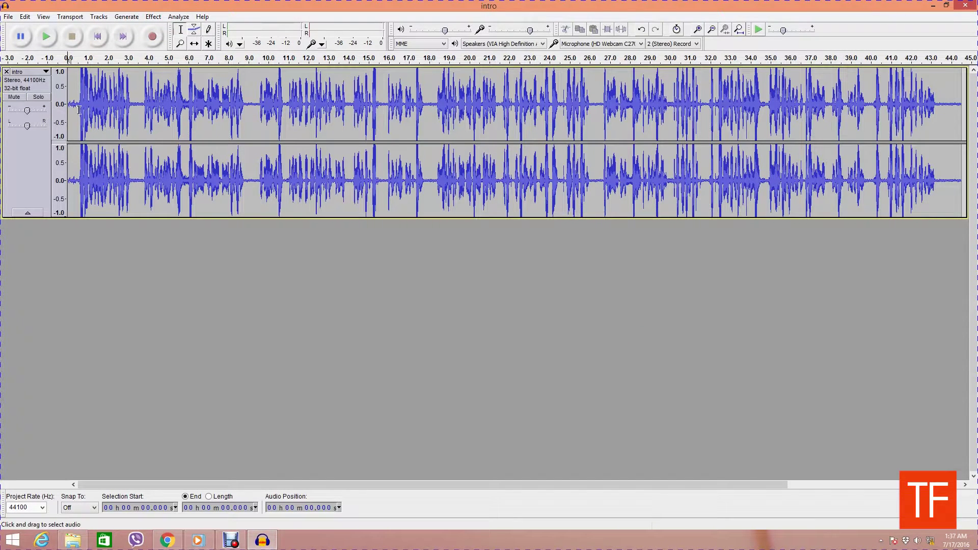
pyautogui.moveTo(74, 105); pyautogui.dragTo(302, 122)
pyautogui.moveTo(213, 124); pyautogui.dragTo(89, 120)
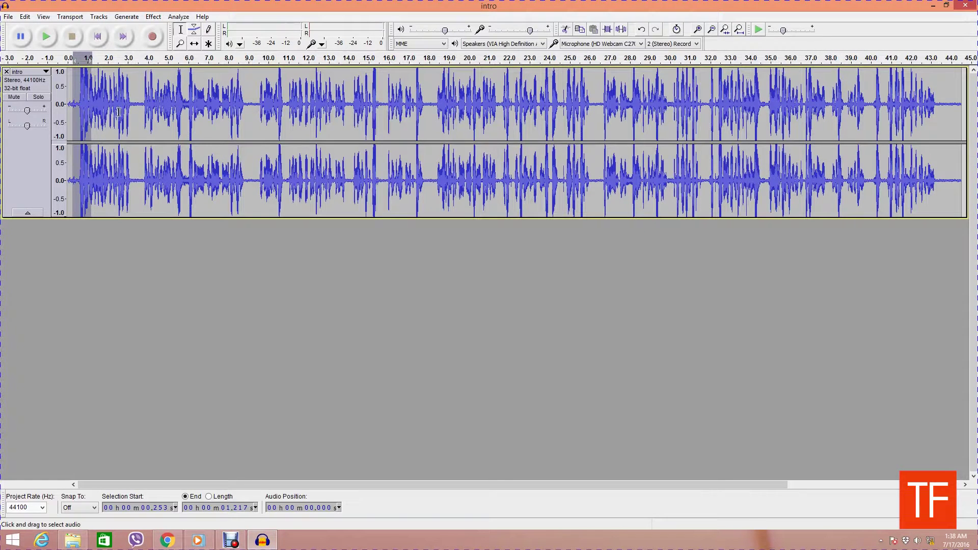
pyautogui.click(130, 106)
pyautogui.click(69, 101)
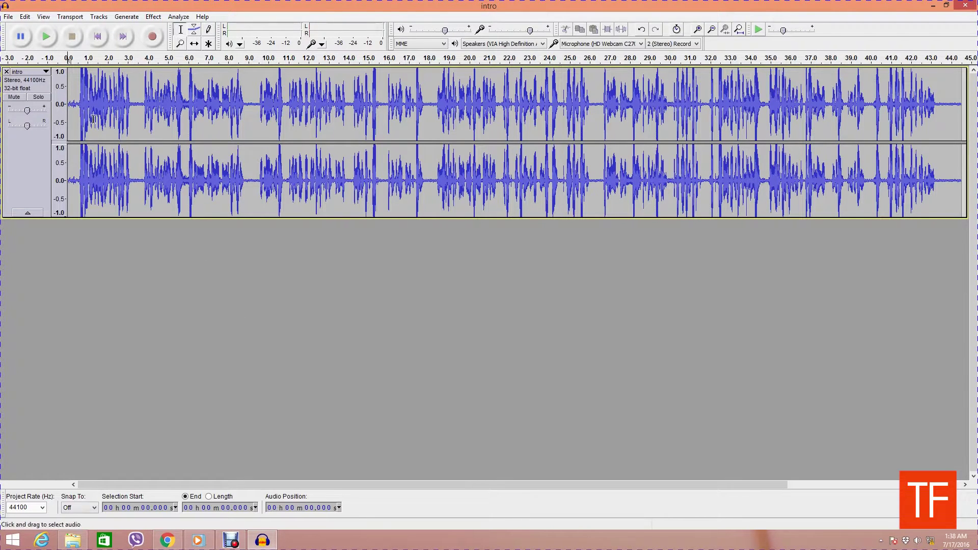
pyautogui.moveTo(72, 102); pyautogui.dragTo(130, 102)
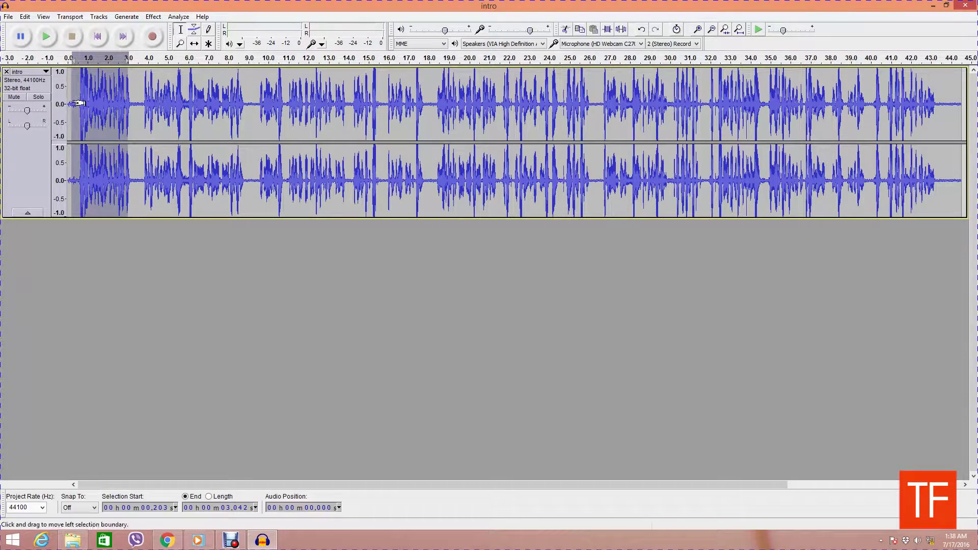
pyautogui.click(69, 102)
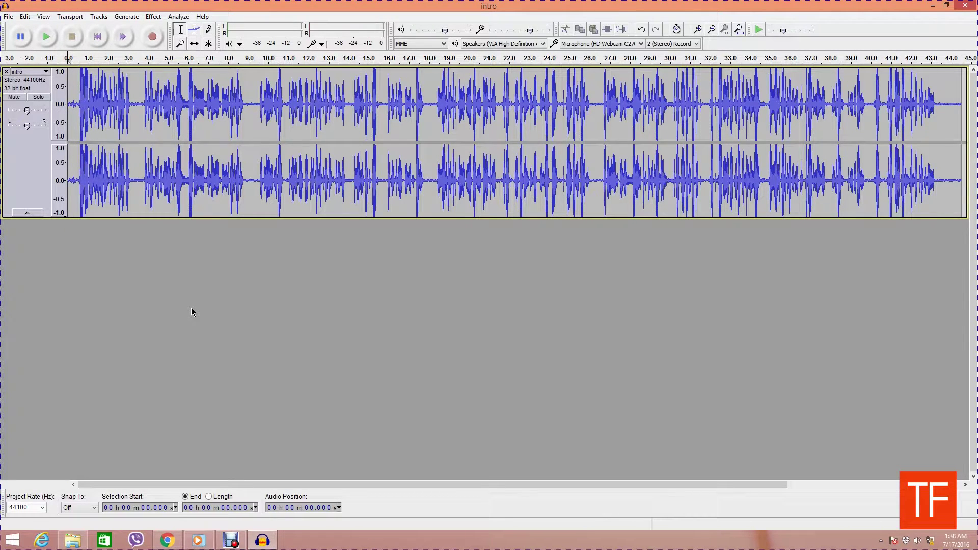
pyautogui.press('space')
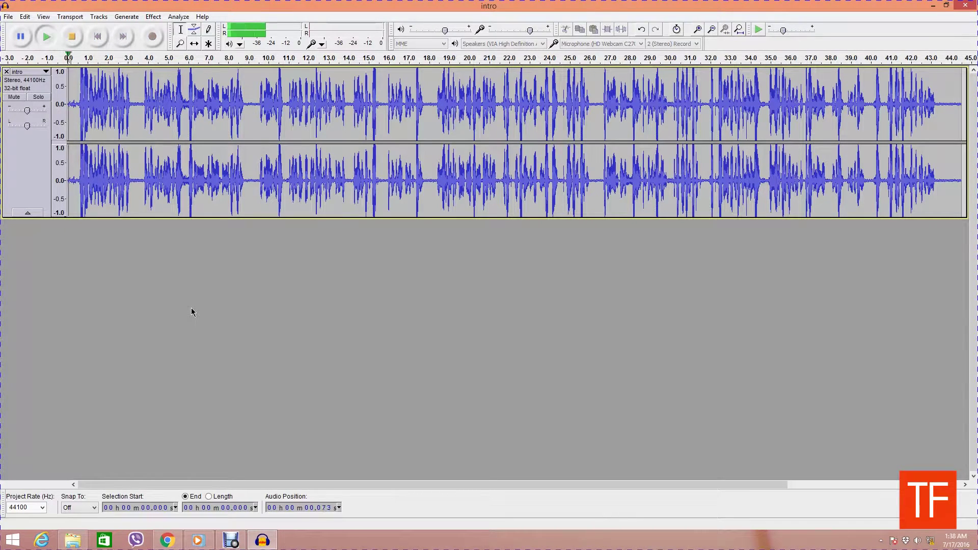
pyautogui.click(75, 41)
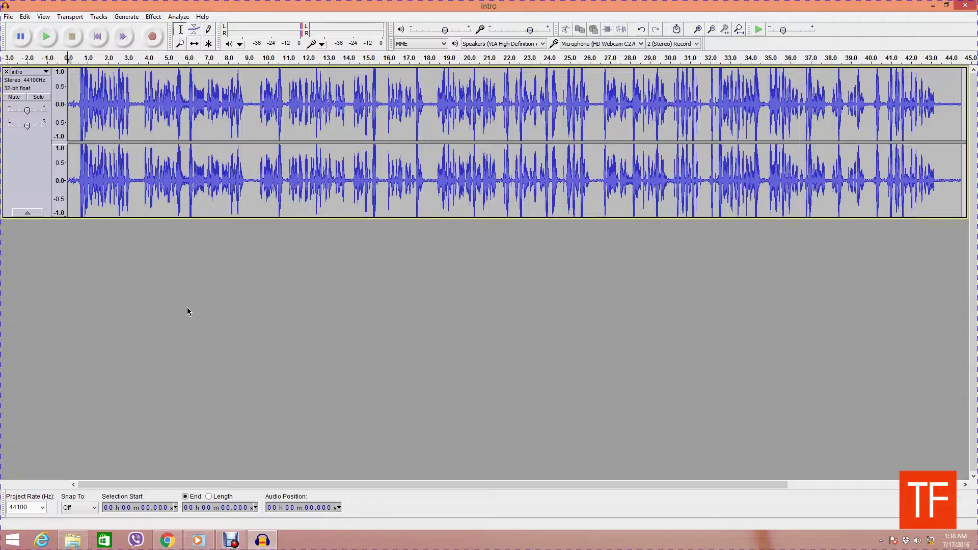
# - Mark several short pauses in the waveform, around 3.2–4 s, 8.9 s, 14 s and the start
pyautogui.click(132, 107)
pyautogui.moveTo(132, 107)
pyautogui.mouseDown()
pyautogui.moveTo(181, 105)
pyautogui.moveTo(144, 106)
pyautogui.mouseUp()
pyautogui.click(134, 105)
pyautogui.click(135, 107)
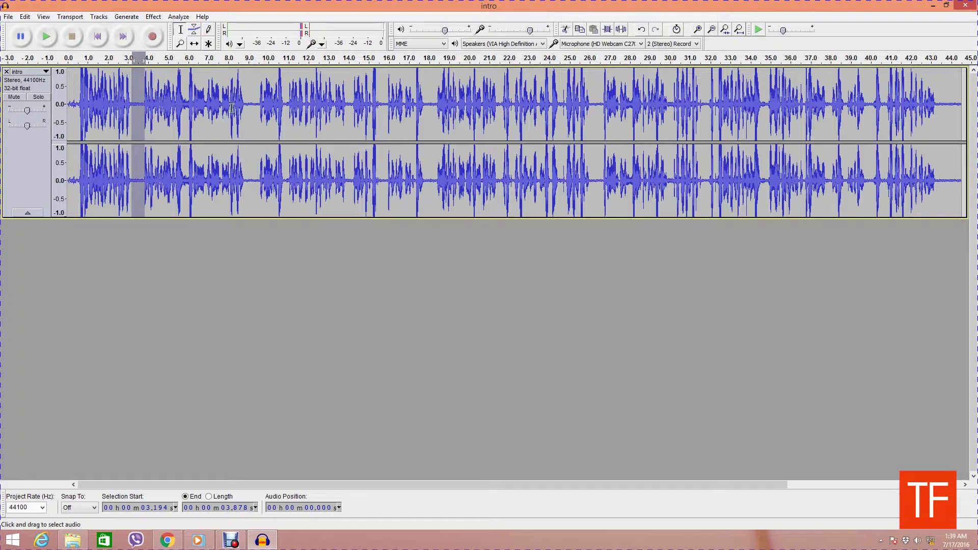
pyautogui.moveTo(246, 106); pyautogui.dragTo(260, 106)
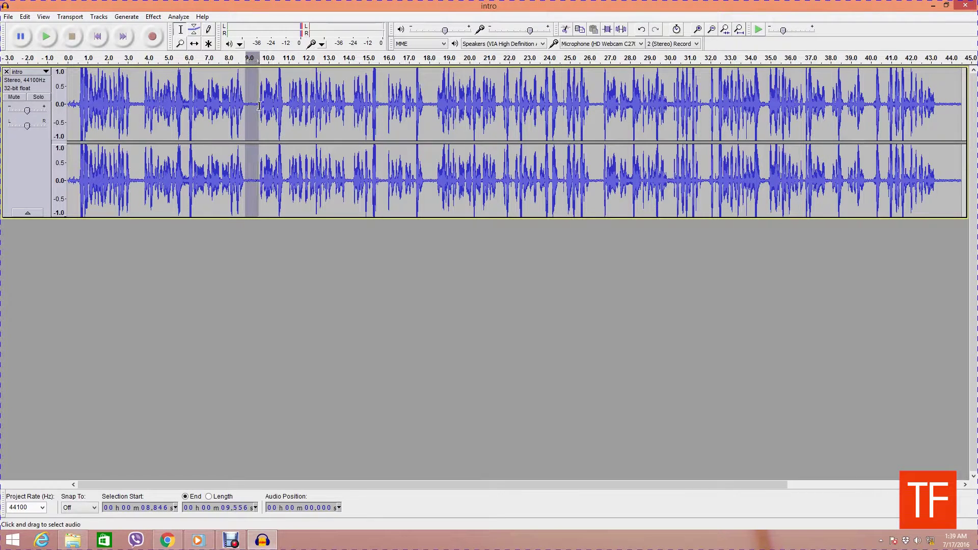
pyautogui.moveTo(345, 106); pyautogui.dragTo(351, 106)
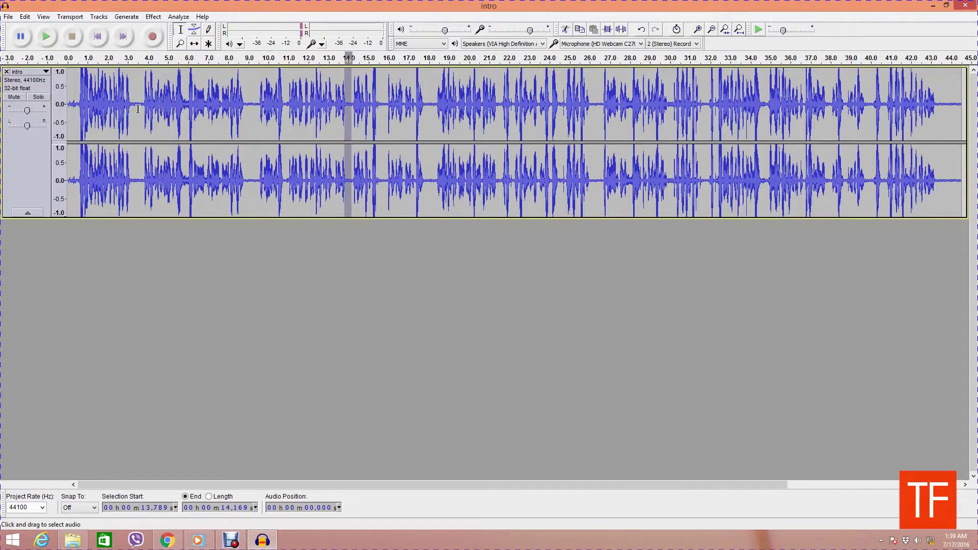
pyautogui.moveTo(134, 107); pyautogui.dragTo(149, 107)
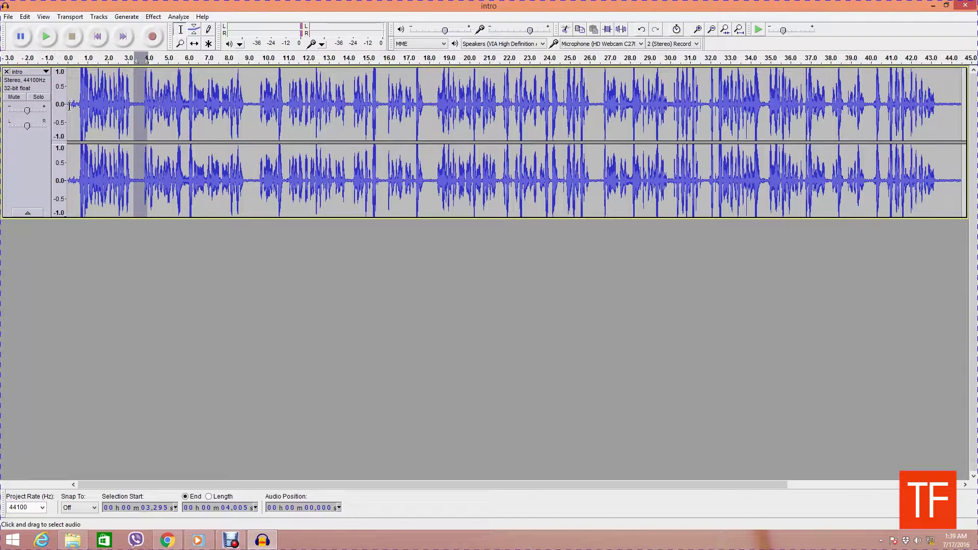
pyautogui.moveTo(70, 107); pyautogui.dragTo(142, 107)
# - Select the recording from 0.4 s to its end, then clear the selection
pyautogui.click(75, 105)
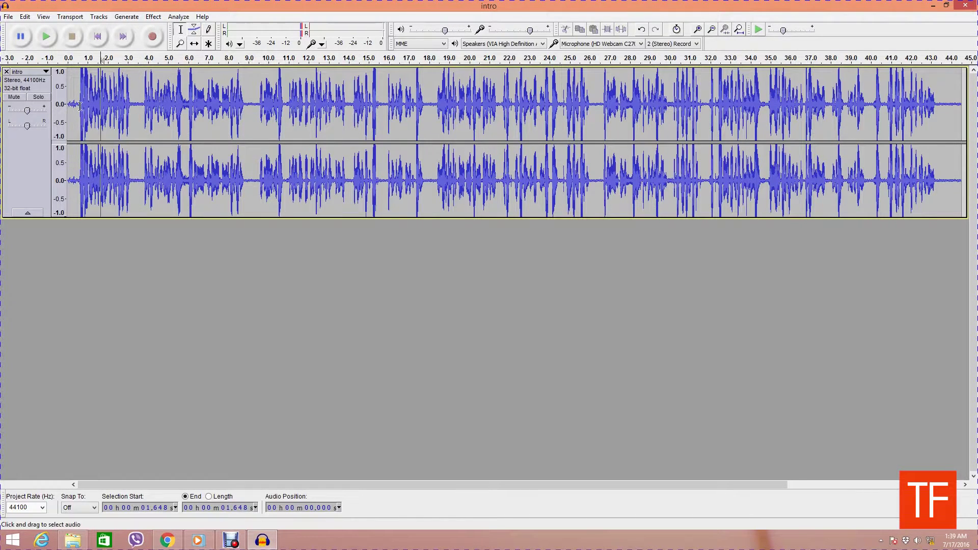
pyautogui.moveTo(76, 105); pyautogui.dragTo(952, 122)
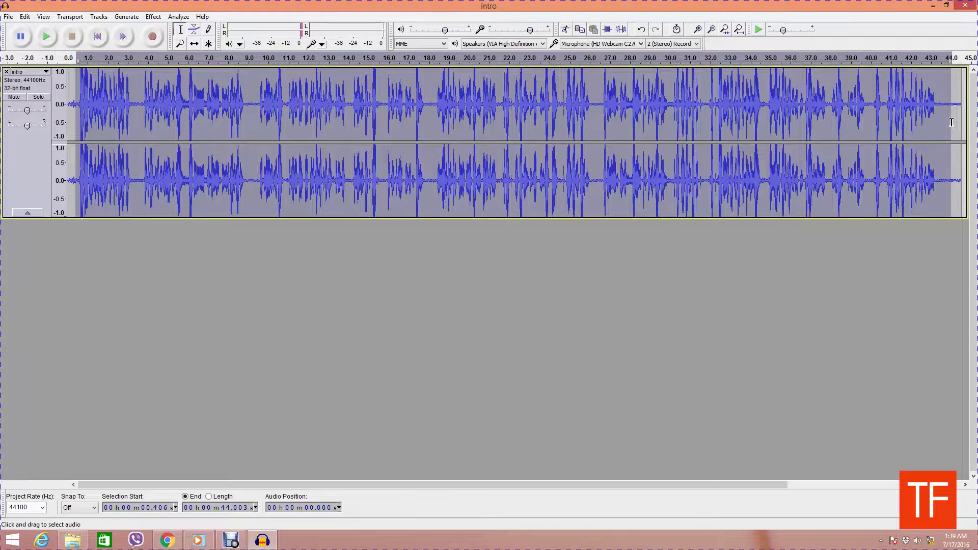
pyautogui.click(833, 122)
# - Scroll to the end of the intro track and play its tail several times
pyautogui.moveTo(227, 484); pyautogui.dragTo(331, 484)
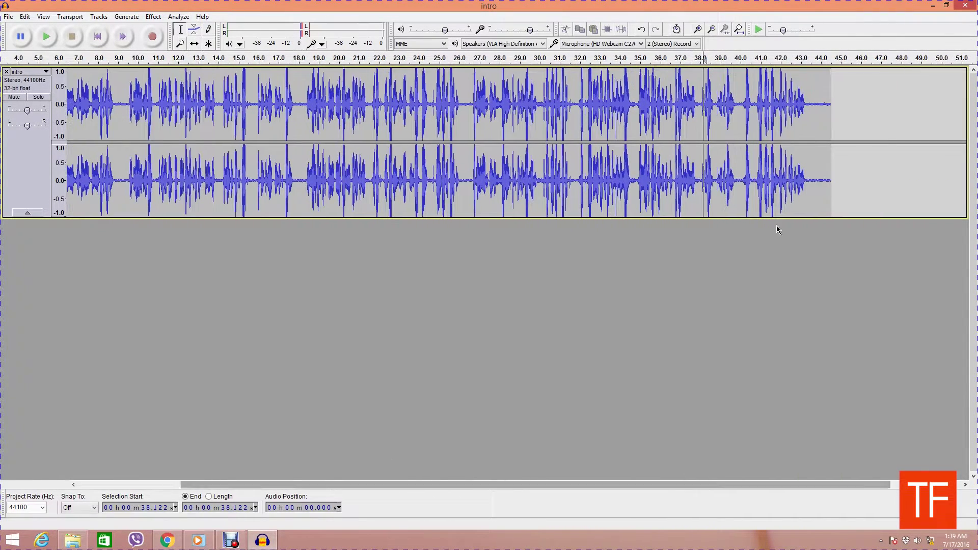
pyautogui.click(807, 105)
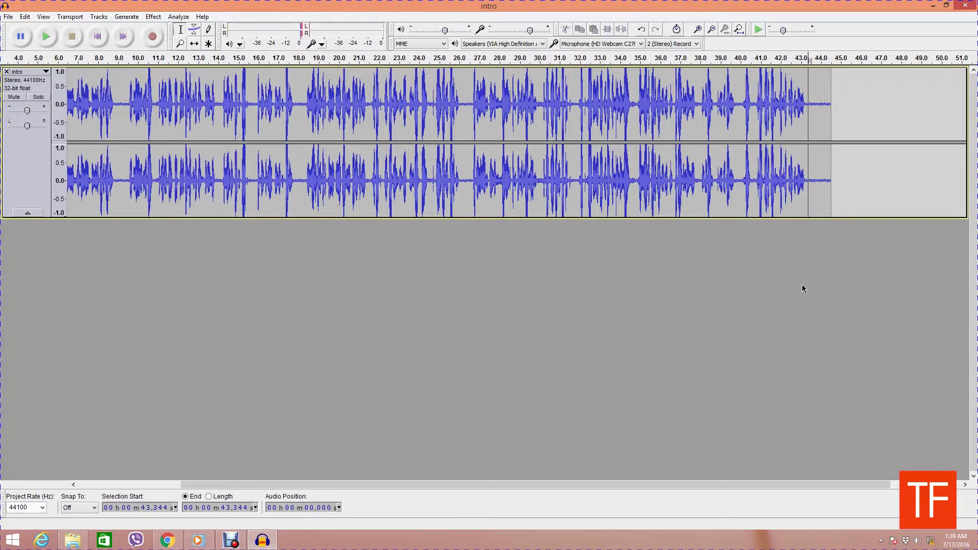
pyautogui.press('space')
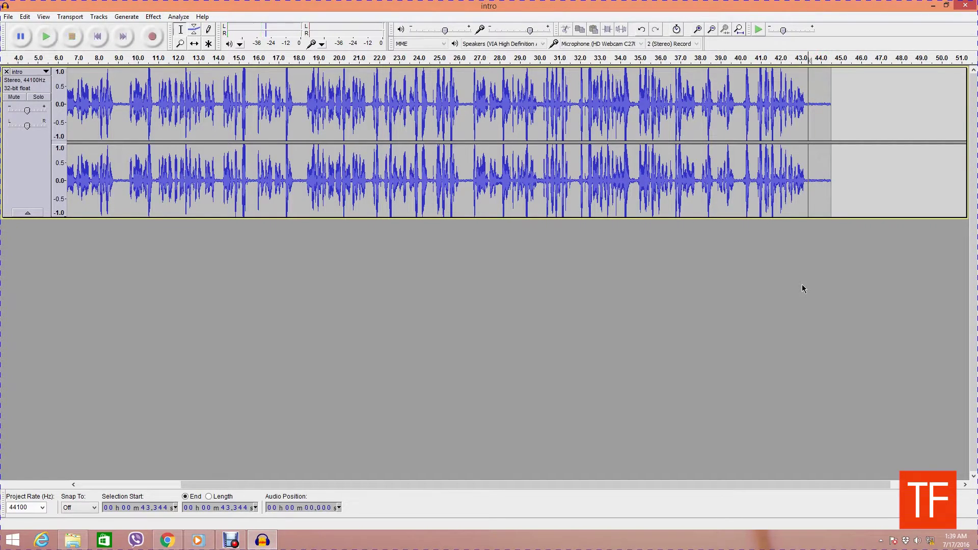
pyautogui.press('space')
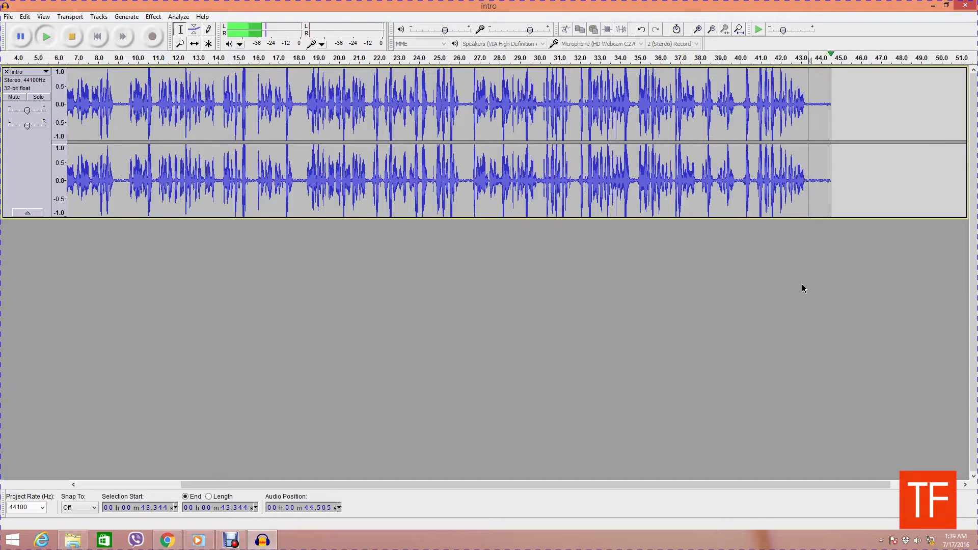
pyautogui.press('space')
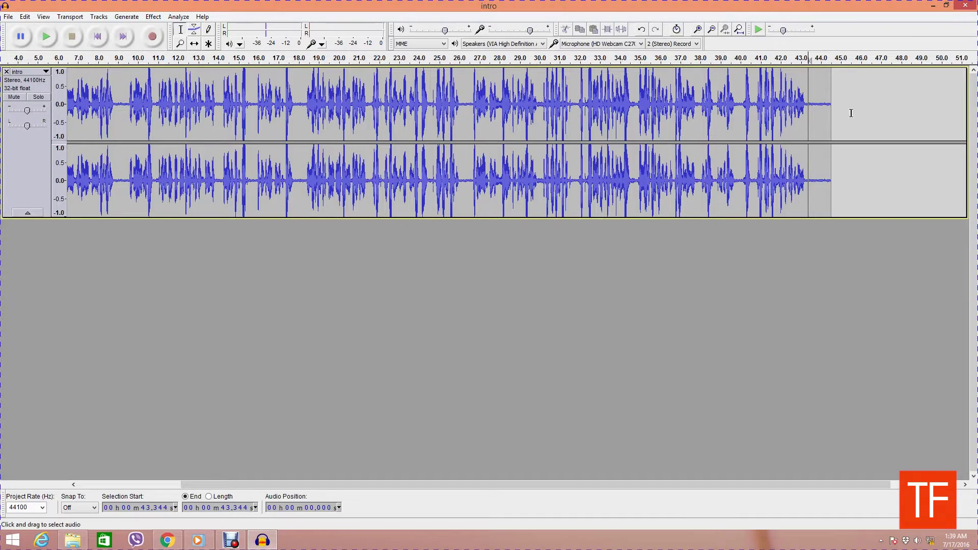
# - Select the hiss-only quiet stretch after the last spoken words at the track's end
pyautogui.moveTo(811, 106); pyautogui.dragTo(831, 105)
pyautogui.click(807, 106)
pyautogui.click(752, 121)
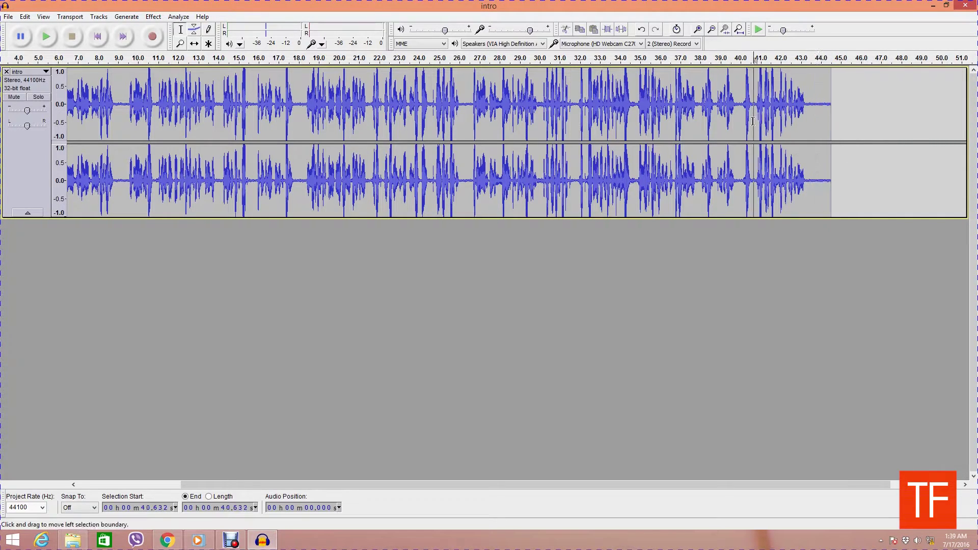
pyautogui.hotkey('ctrl', 'a')
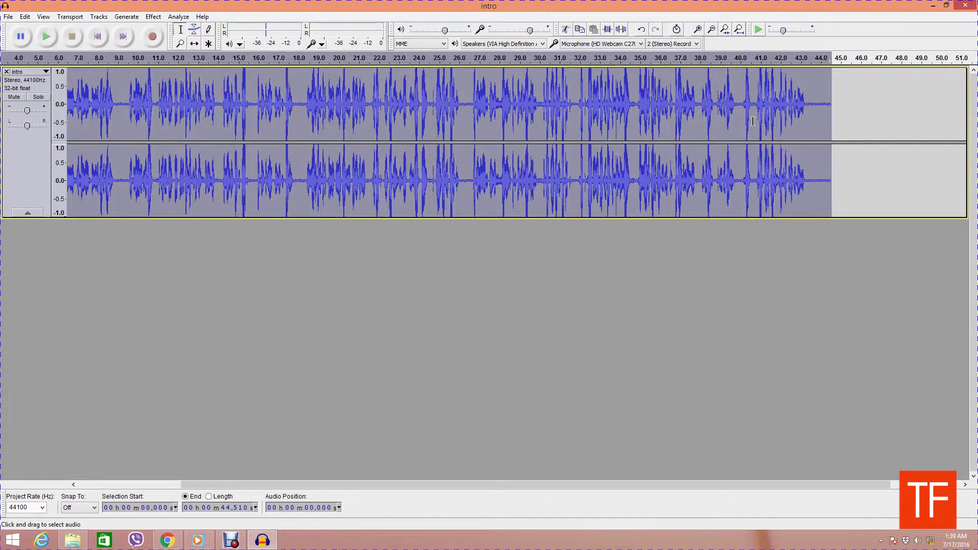
pyautogui.click(805, 104)
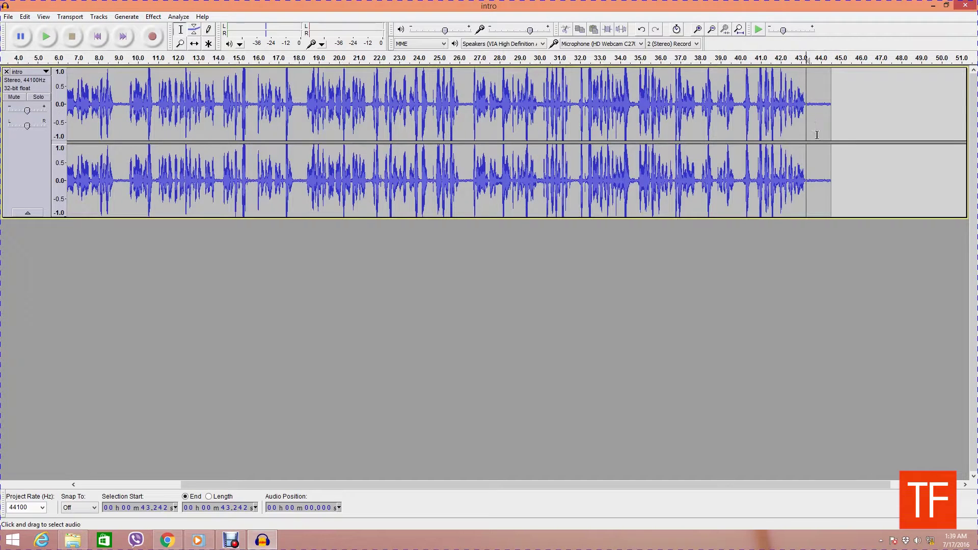
pyautogui.moveTo(808, 102); pyautogui.dragTo(831, 104)
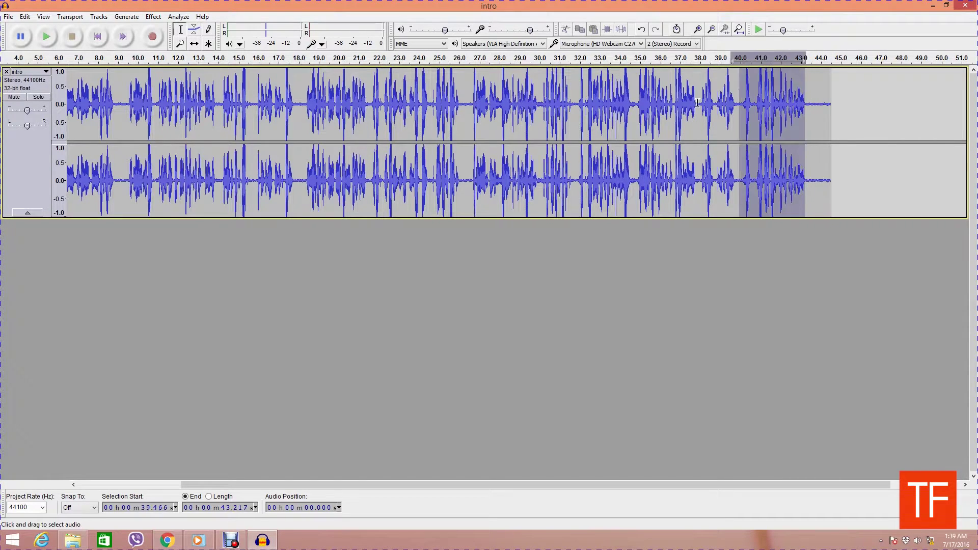
pyautogui.keyDown('shift'); pyautogui.click(662, 103); pyautogui.keyUp('shift')
# - Capture a Noise Removal profile from the hiss-only tail, around 43.2–44.5 seconds
pyautogui.moveTo(810, 104); pyautogui.dragTo(831, 107)
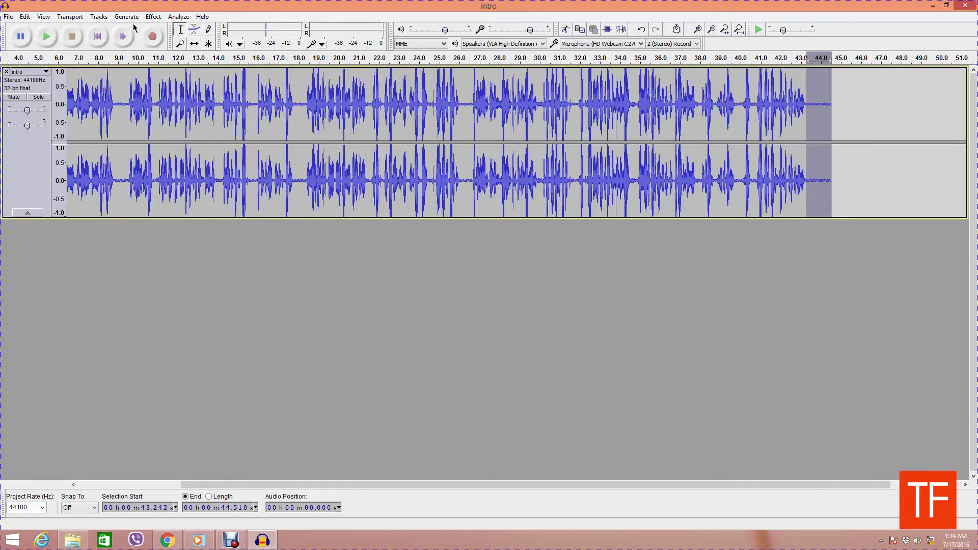
pyautogui.click(154, 18)
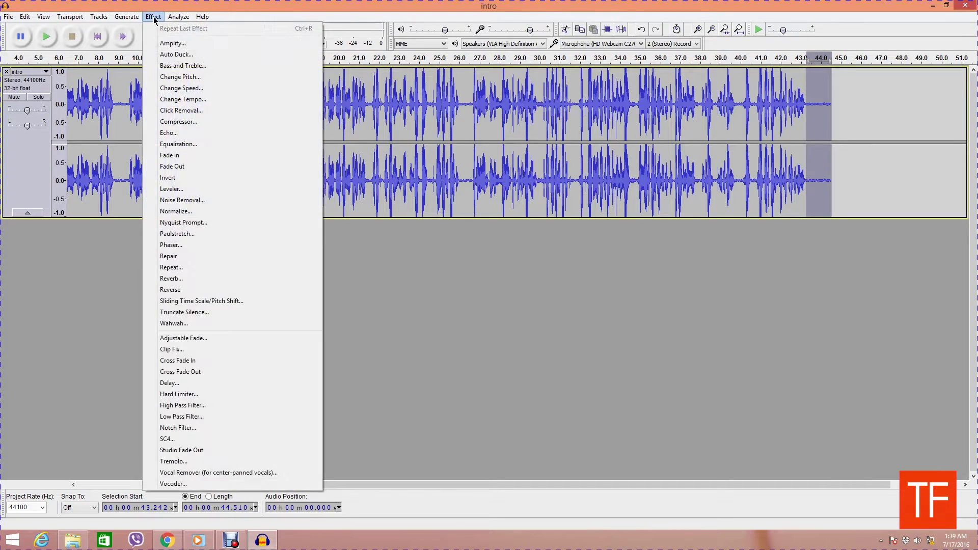
pyautogui.click(203, 202)
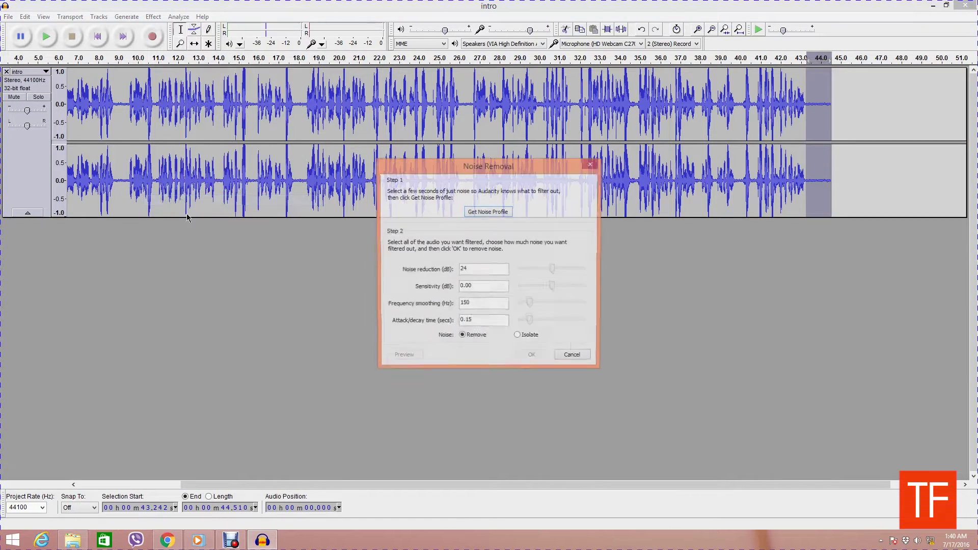
pyautogui.click(488, 213)
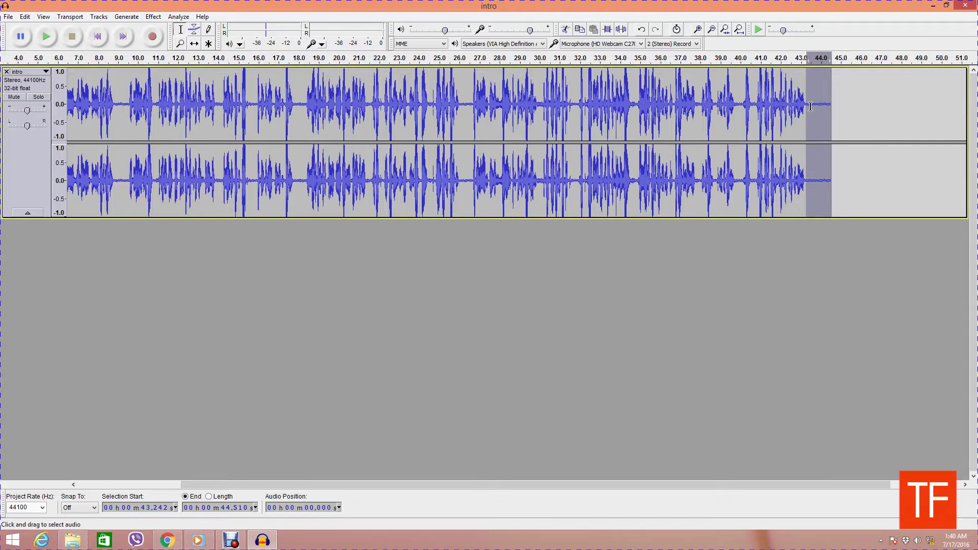
pyautogui.moveTo(808, 105); pyautogui.dragTo(829, 104)
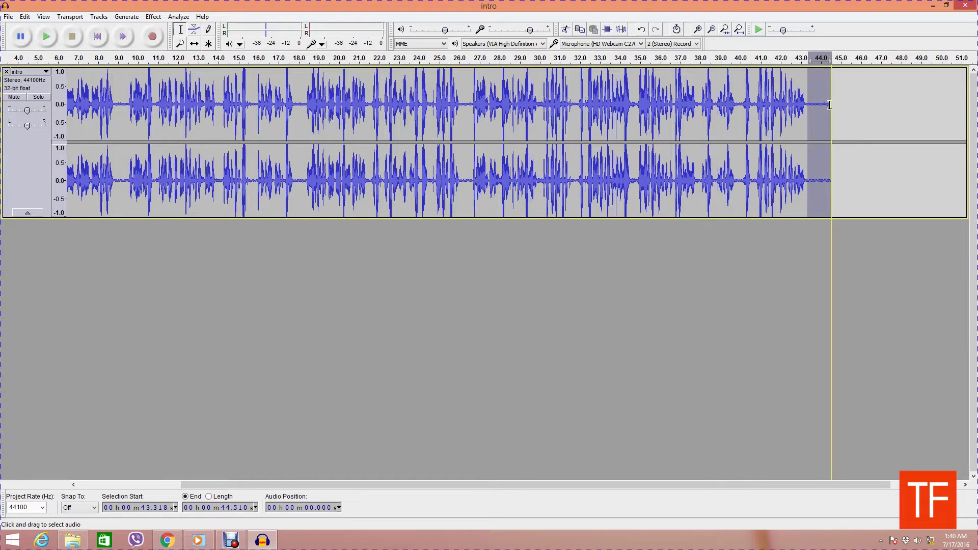
# - Apply Noise Removal at the default 24 dB to the entire intro track
pyautogui.click(648, 113)
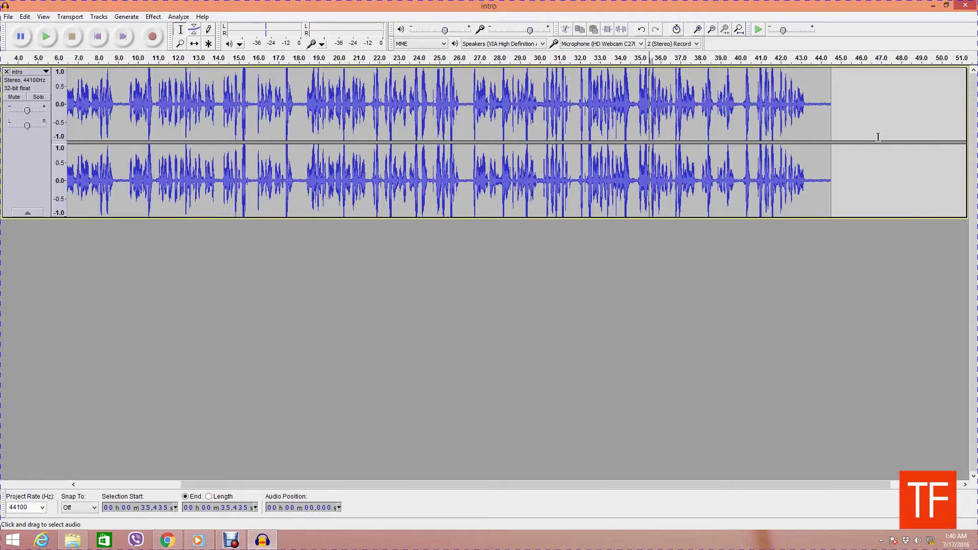
pyautogui.hotkey('ctrl', 'a')
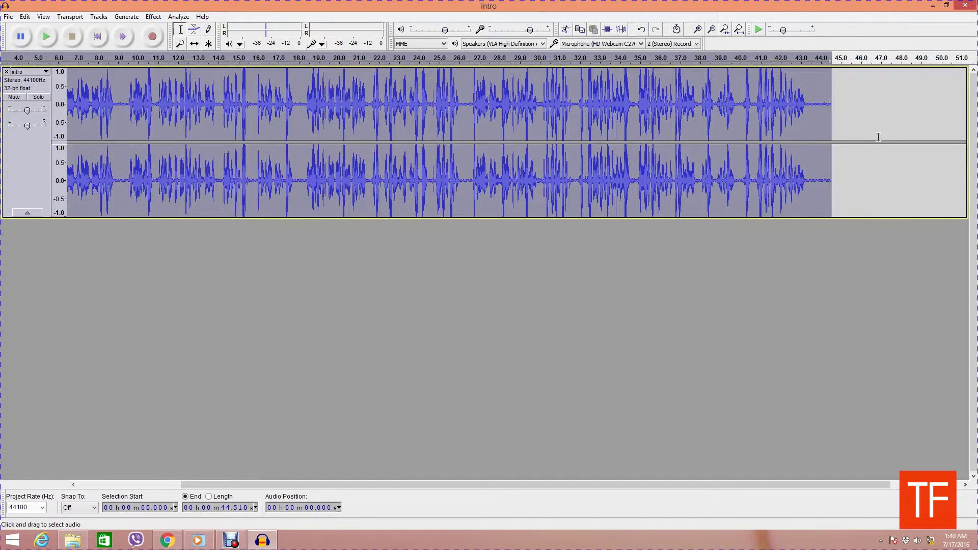
pyautogui.click(150, 18)
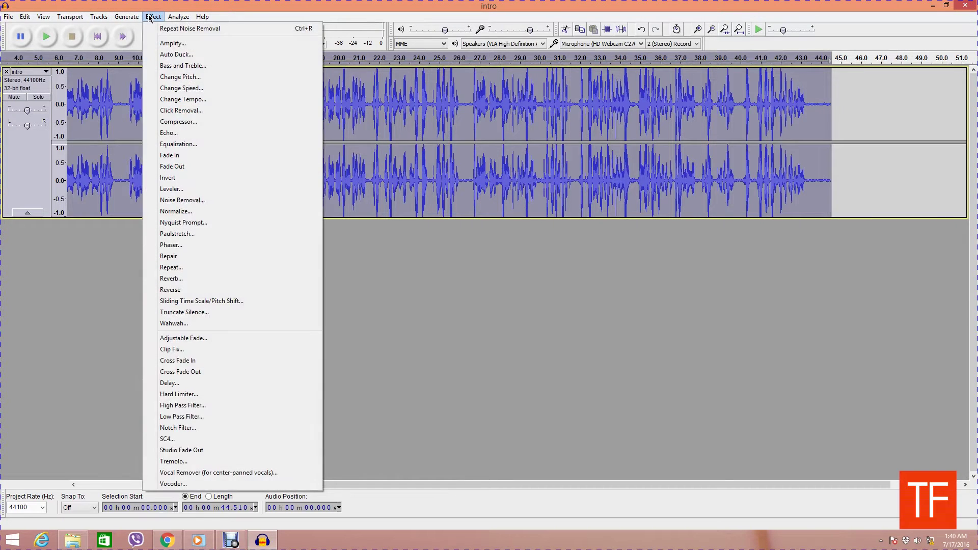
pyautogui.click(205, 201)
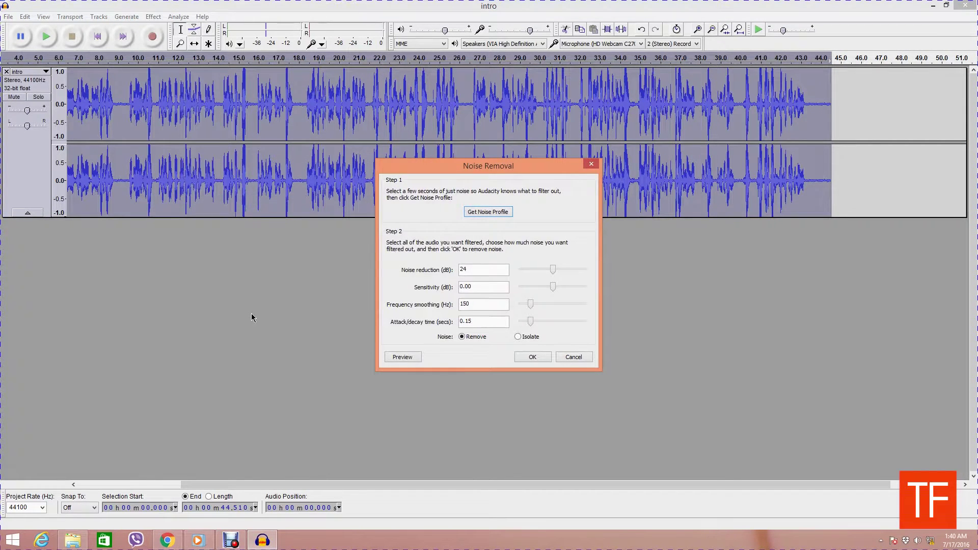
pyautogui.click(530, 357)
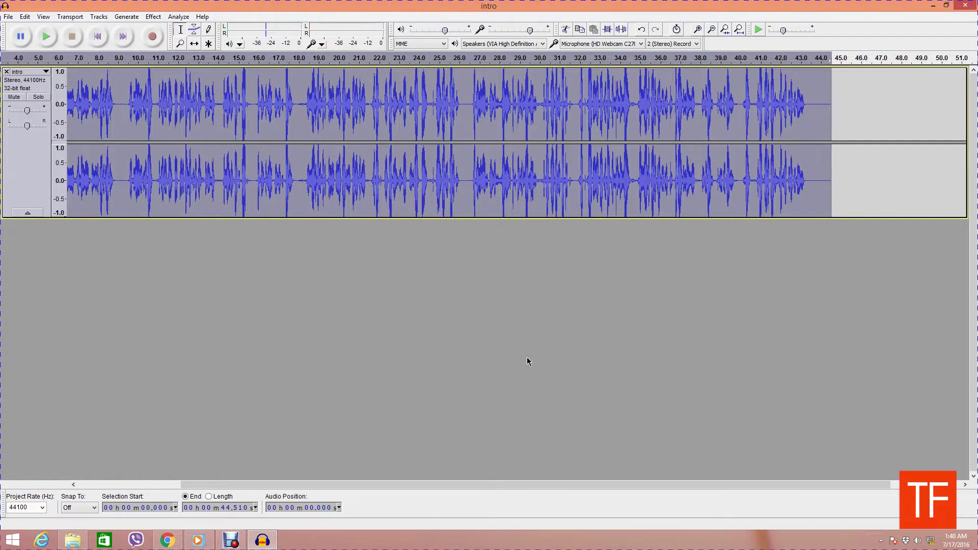
pyautogui.moveTo(809, 174); pyautogui.dragTo(830, 181)
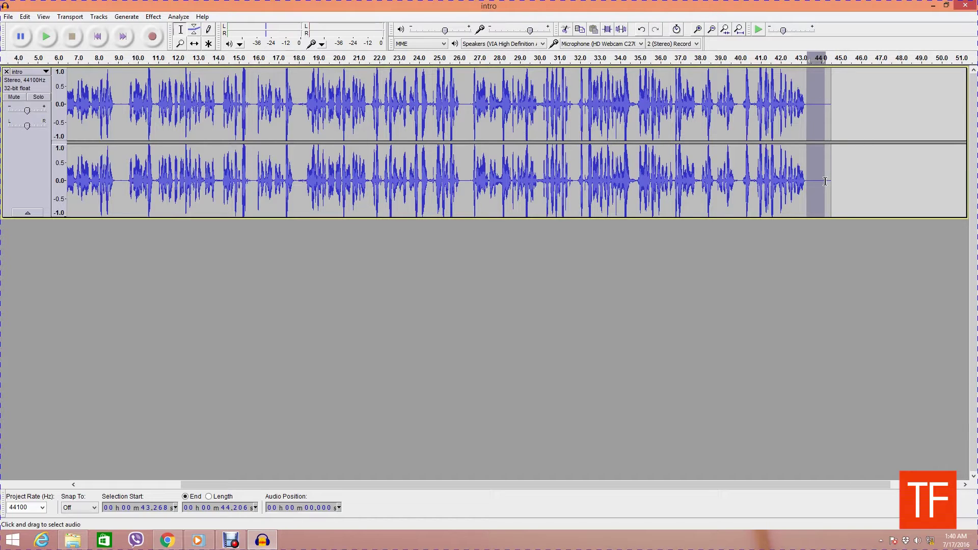
# - Play the cleaned intro track from its start, stopping at about 15 seconds
pyautogui.click(616, 111)
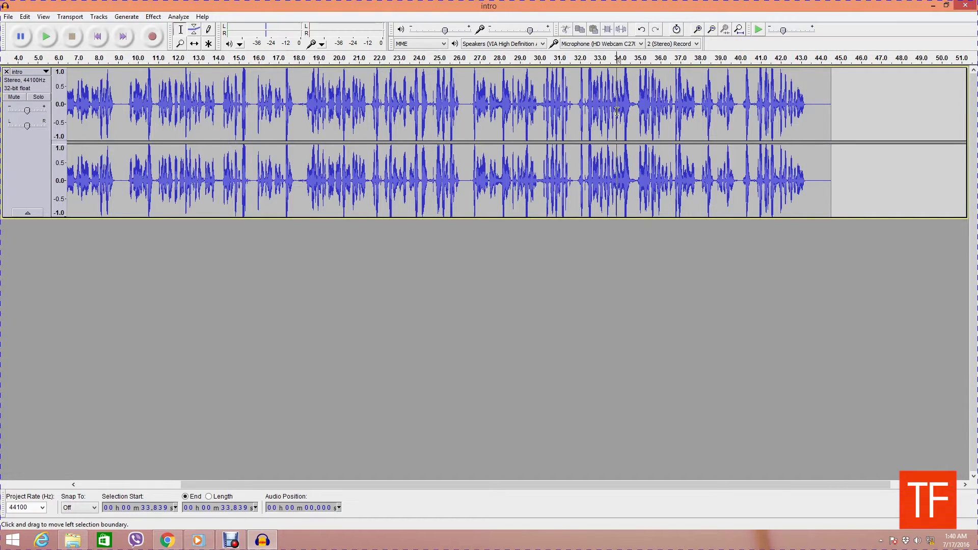
pyautogui.press('Home')
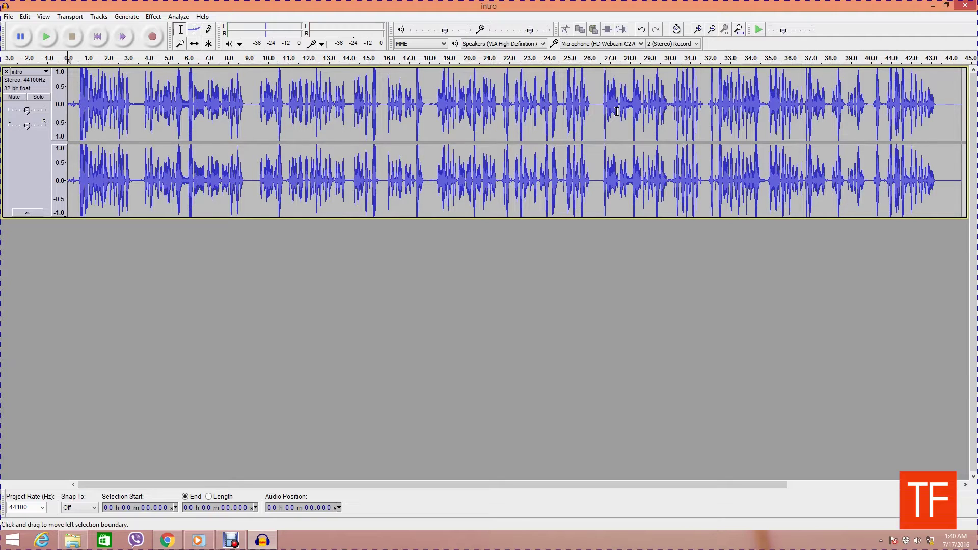
pyautogui.press('space')
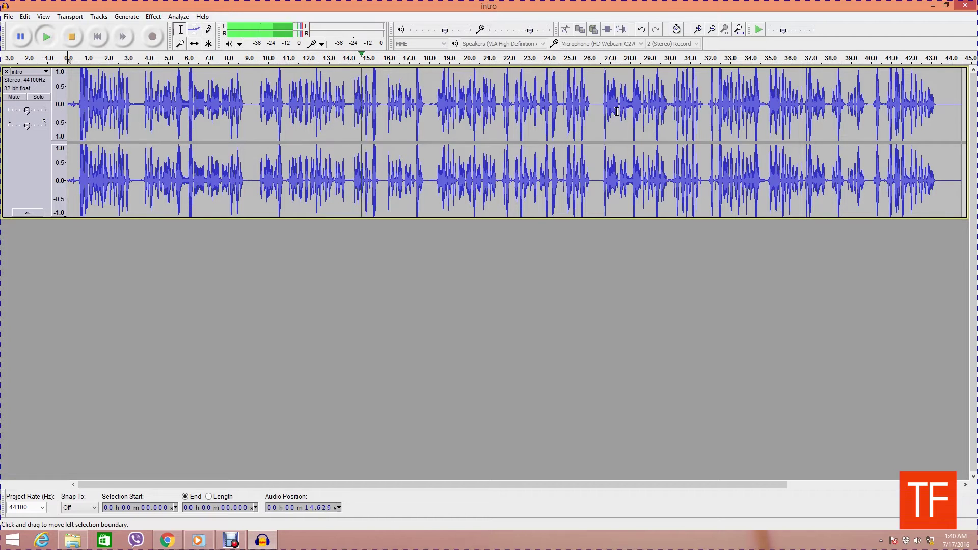
pyautogui.press('space')
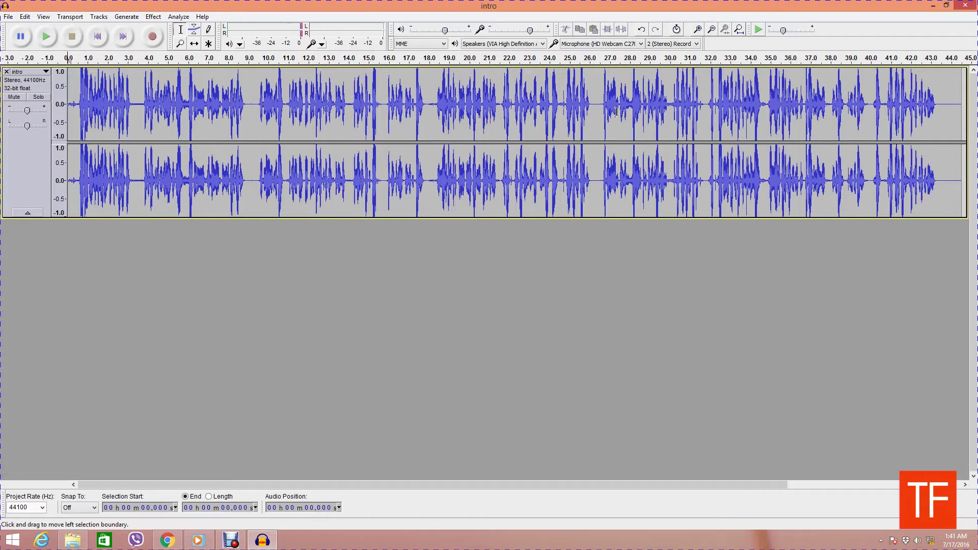